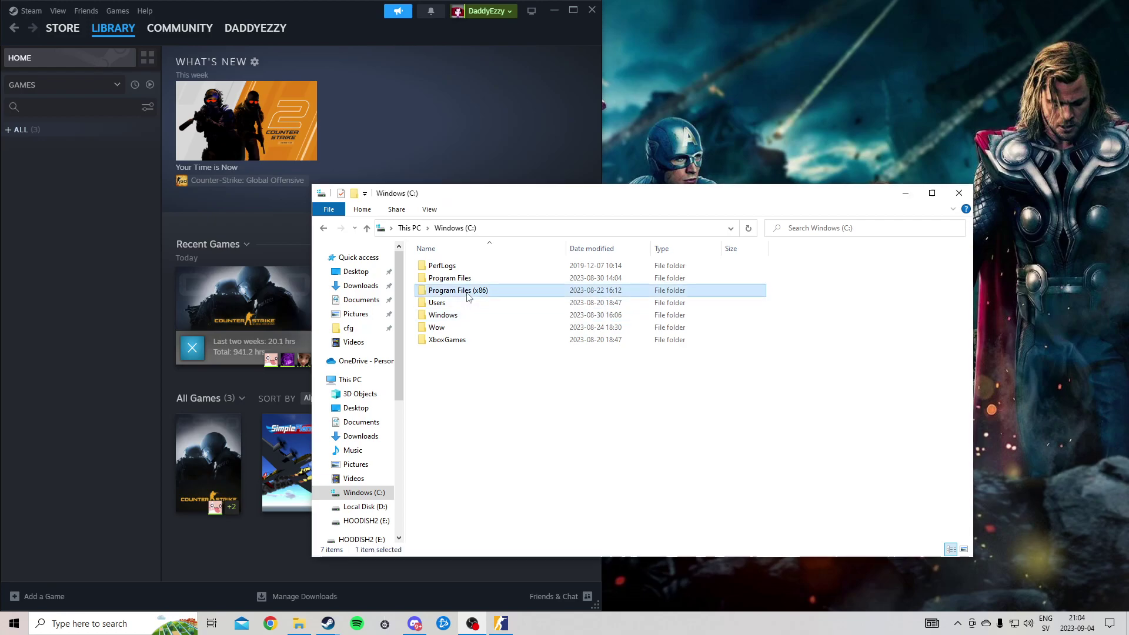
# Browse Program Files (x86) > Steam > steamapps > common > Counter-Strike Global Offensive > game > csgo > cfg
pyautogui.doubleClick(468, 291)
pyautogui.doubleClick(456, 388)
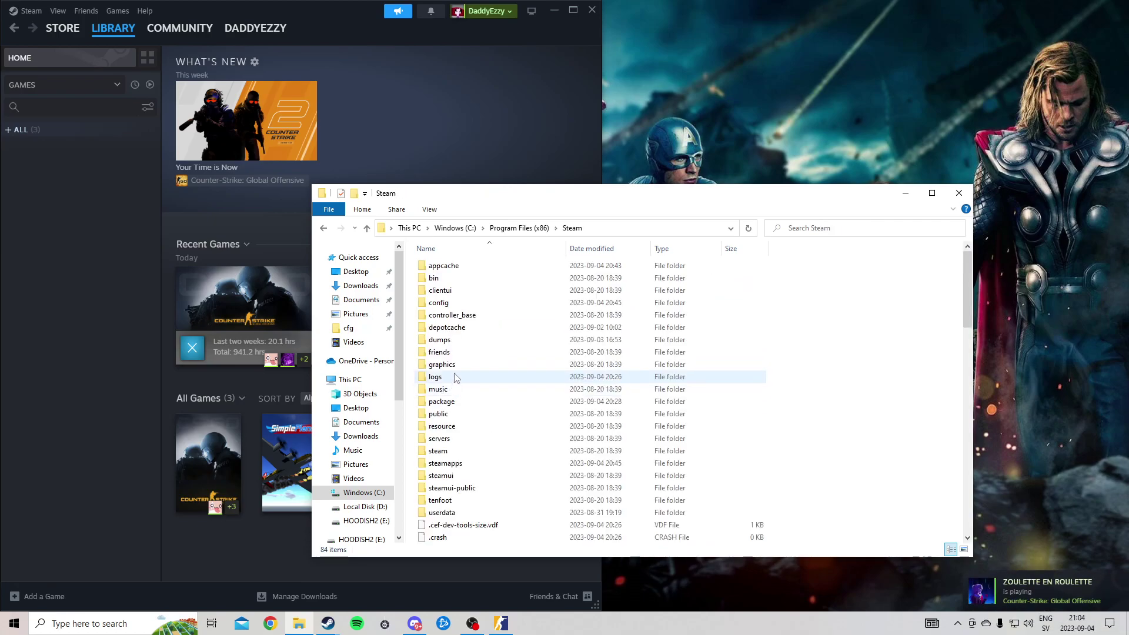
pyautogui.doubleClick(456, 462)
pyautogui.doubleClick(459, 266)
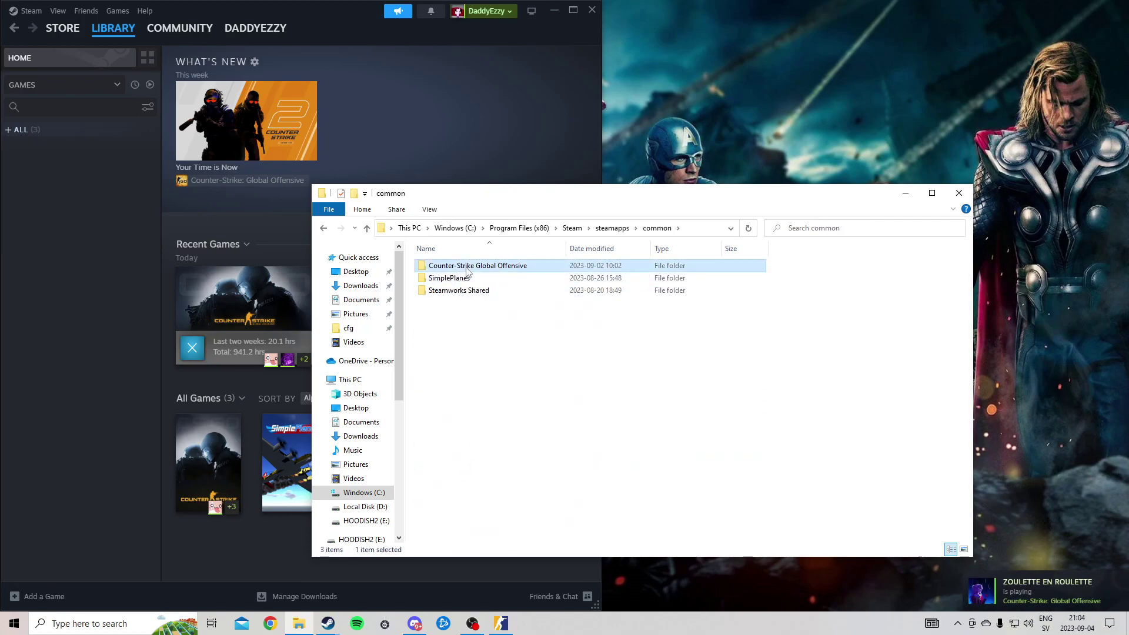
pyautogui.doubleClick(452, 267)
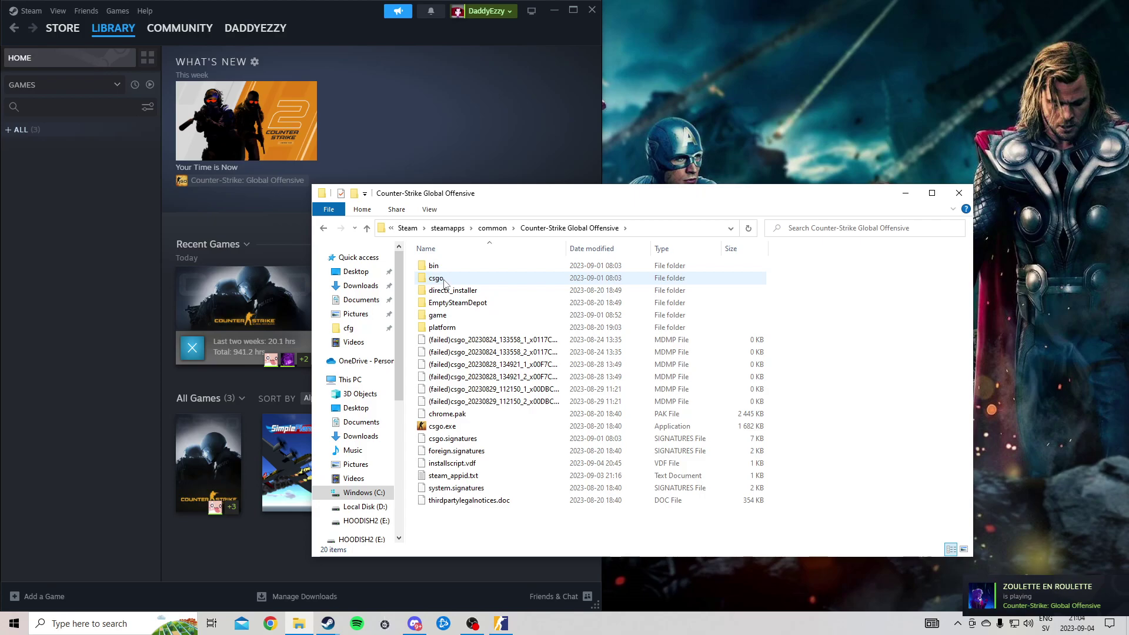
pyautogui.doubleClick(439, 315)
pyautogui.doubleClick(439, 291)
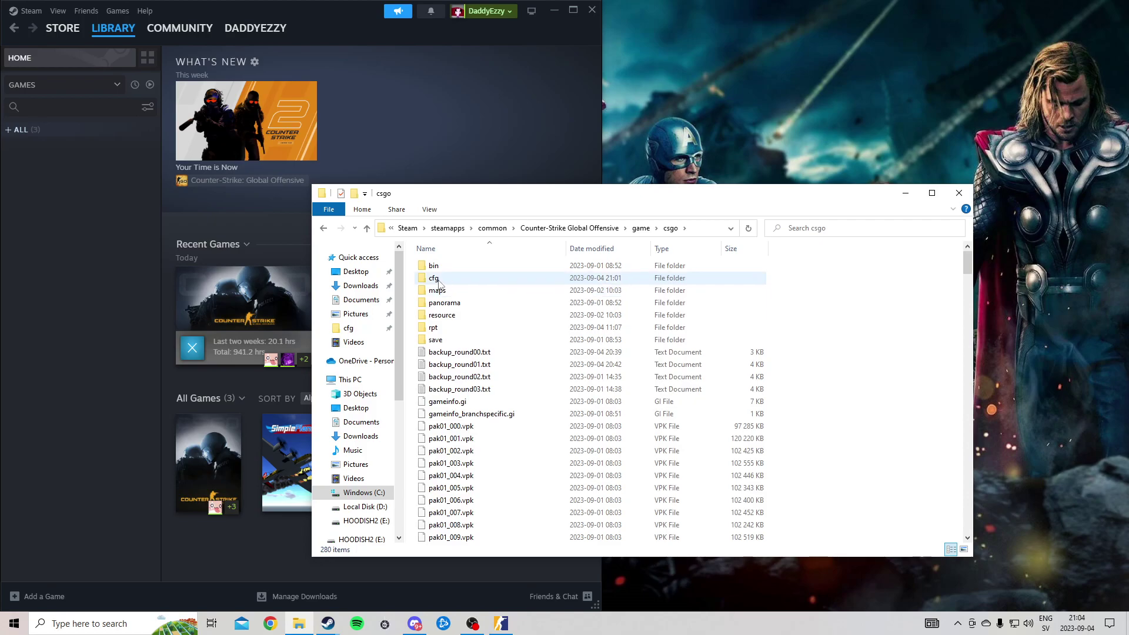
pyautogui.doubleClick(442, 279)
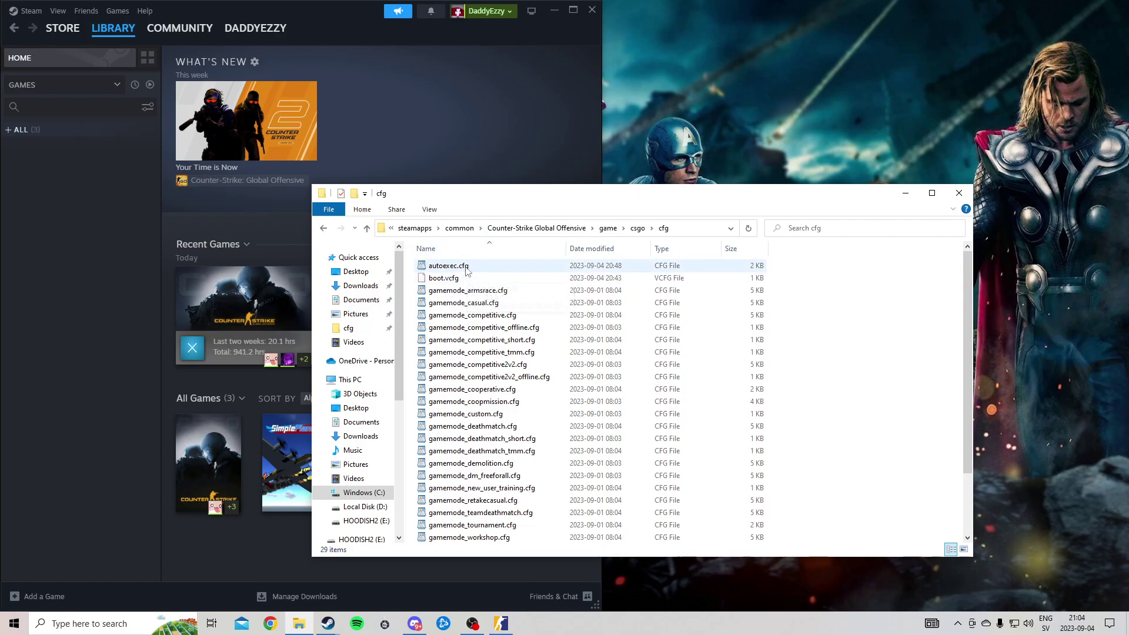
pyautogui.click(430, 210)
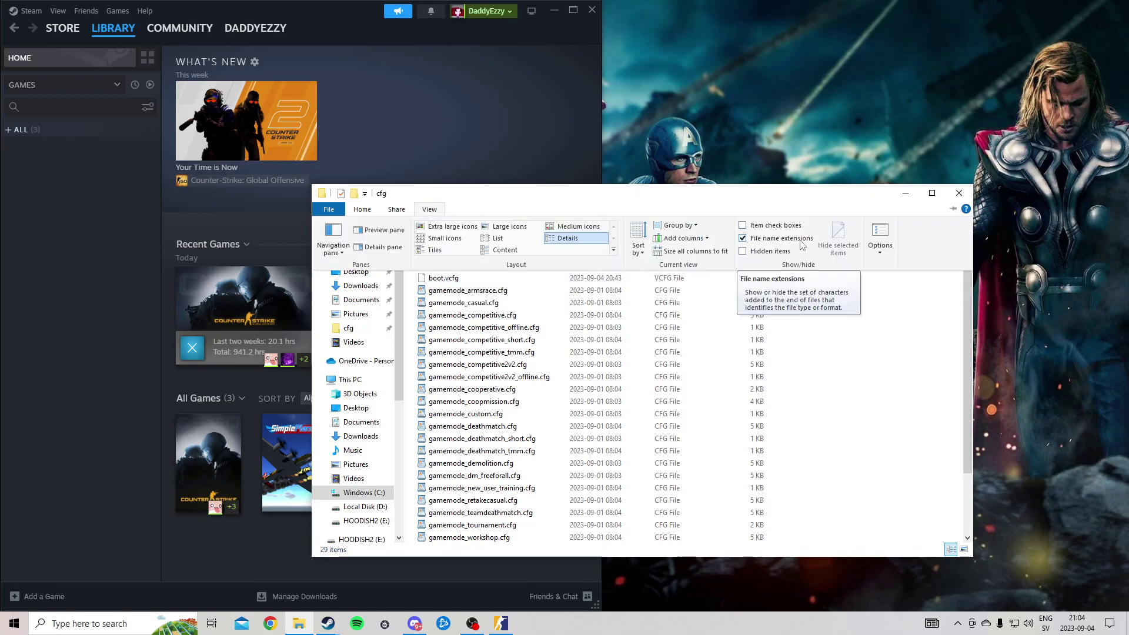
pyautogui.rightClick(825, 377)
pyautogui.moveTo(854, 511)
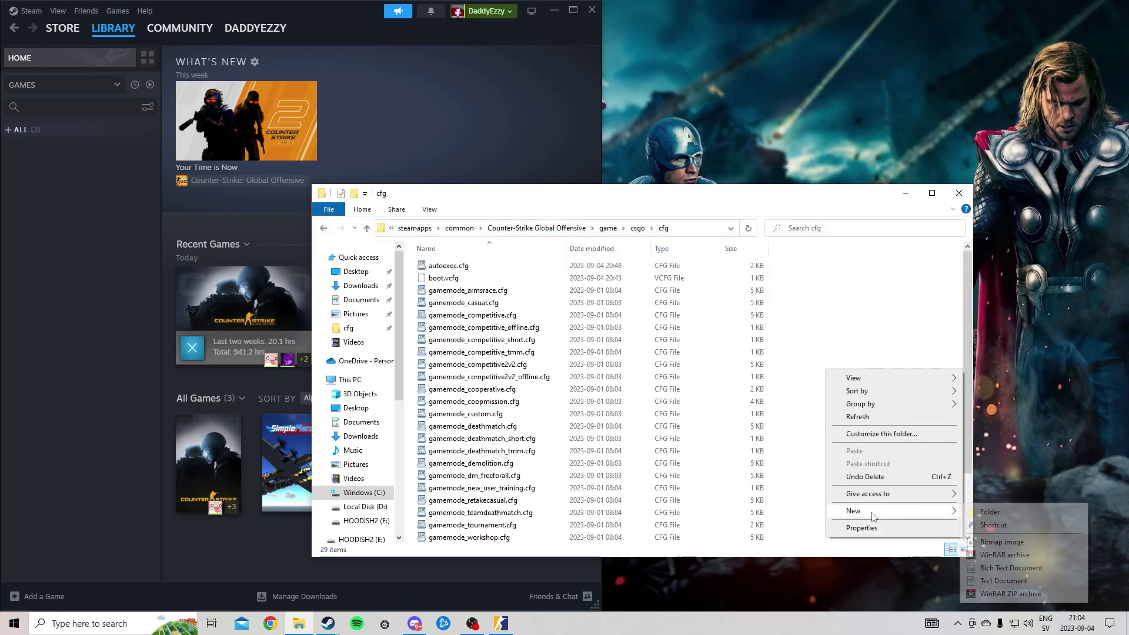
pyautogui.click(1003, 580)
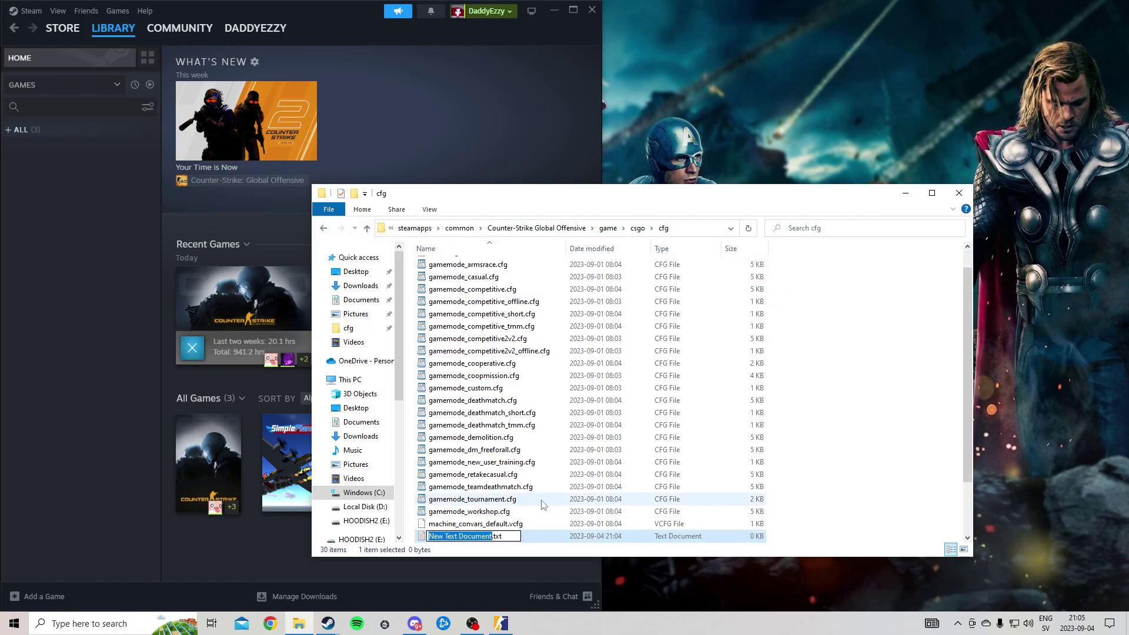
pyautogui.write('auto.txt')
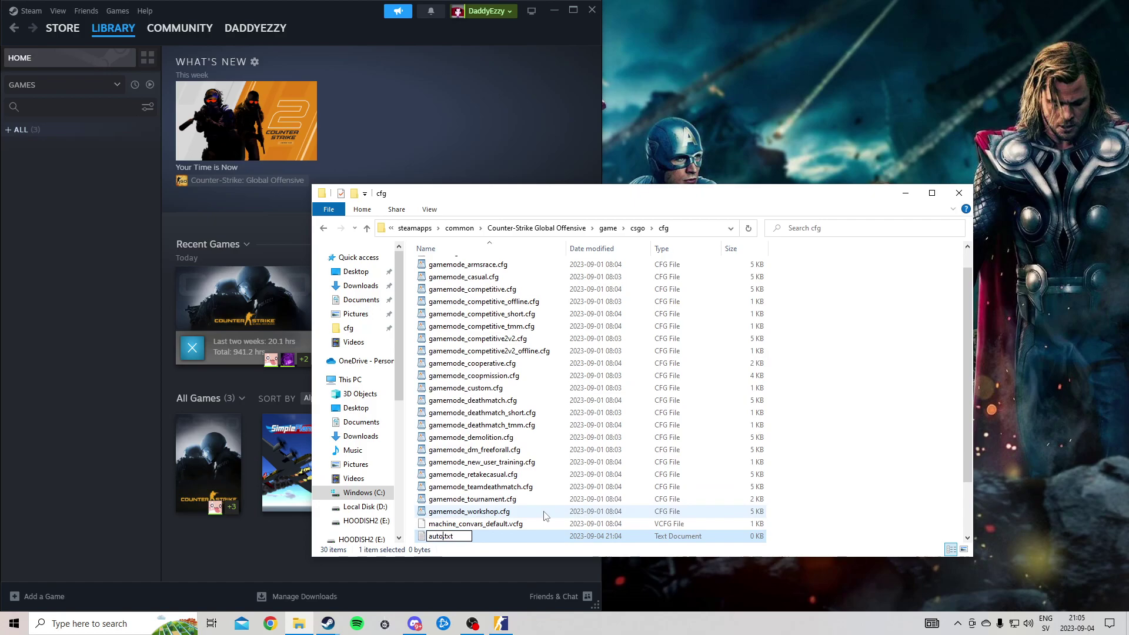
pyautogui.write('oexec')
pyautogui.press('BackSpace')
pyautogui.press('BackSpace')
pyautogui.press('BackSpace')
pyautogui.write('cfg')
pyautogui.press('Return')
pyautogui.click(618, 317)
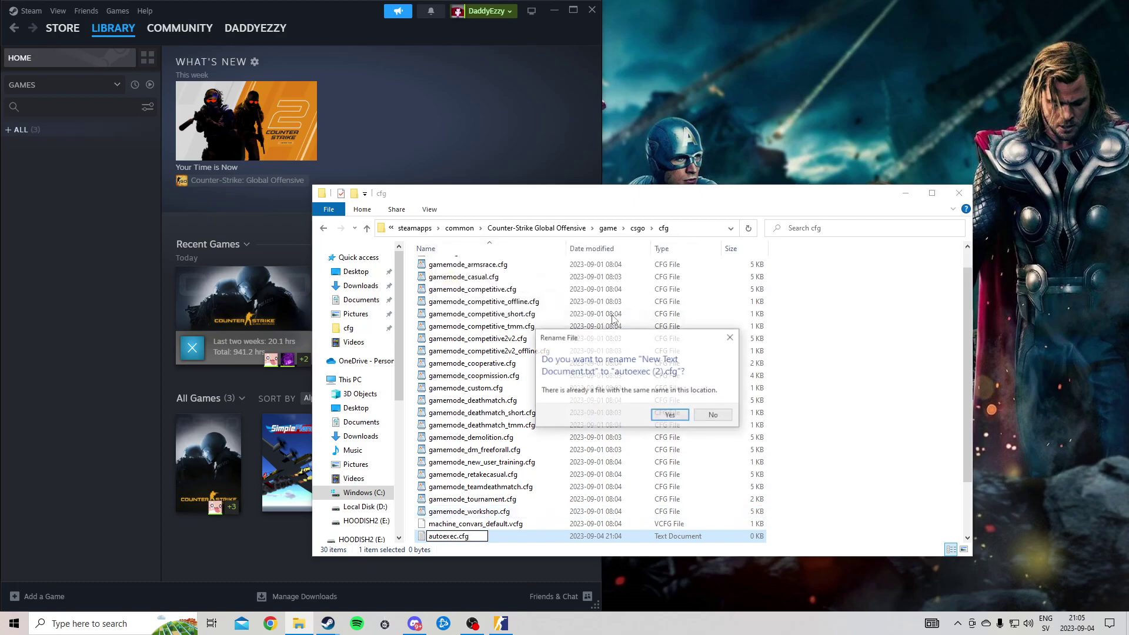
pyautogui.click(670, 417)
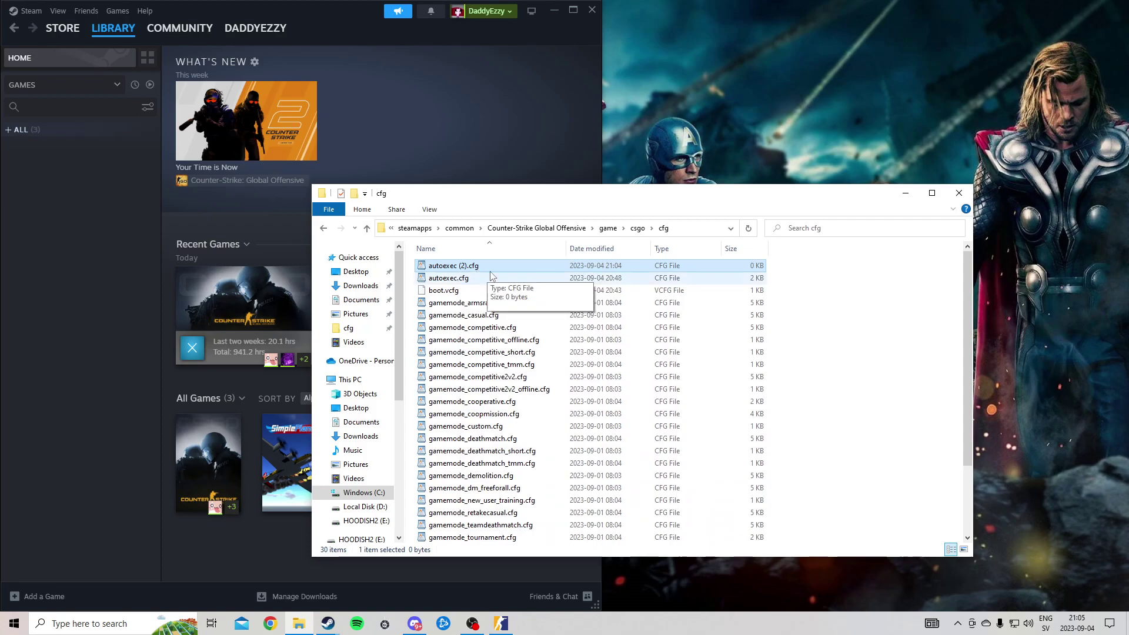
pyautogui.press('Delete')
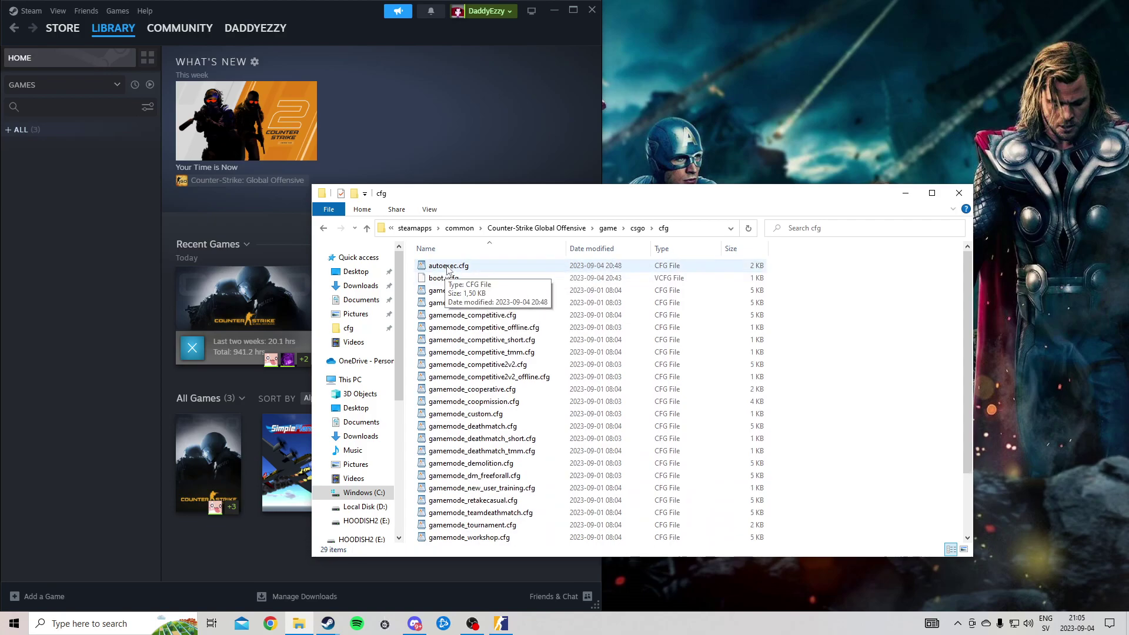
pyautogui.doubleClick(448, 267)
pyautogui.scroll(-2, 565, 435)
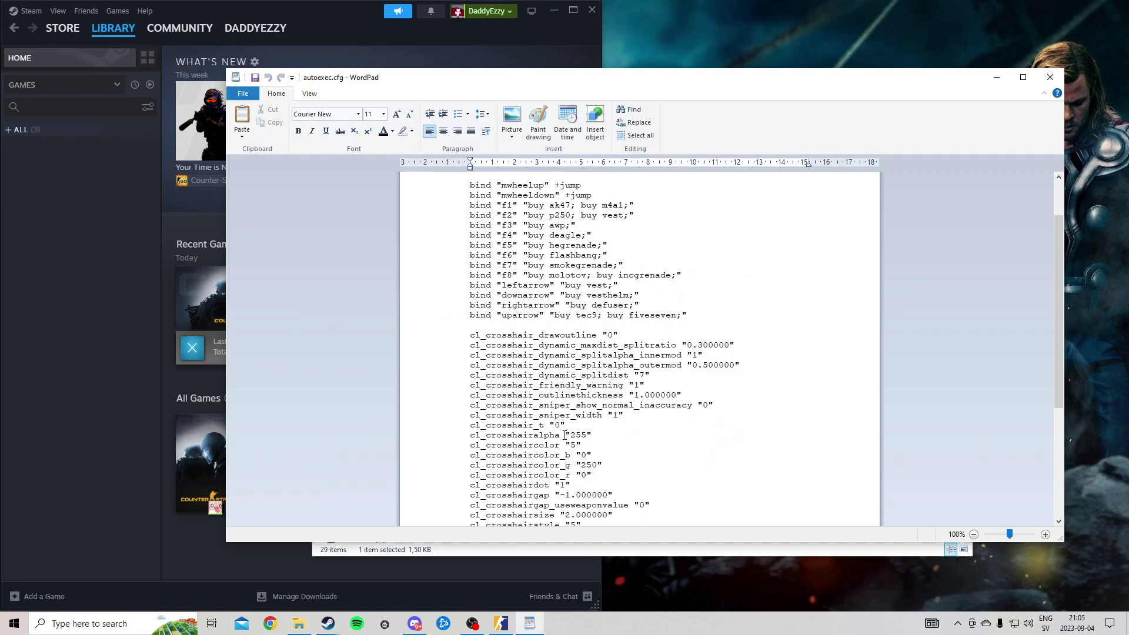
pyautogui.scroll(-6, 564, 435)
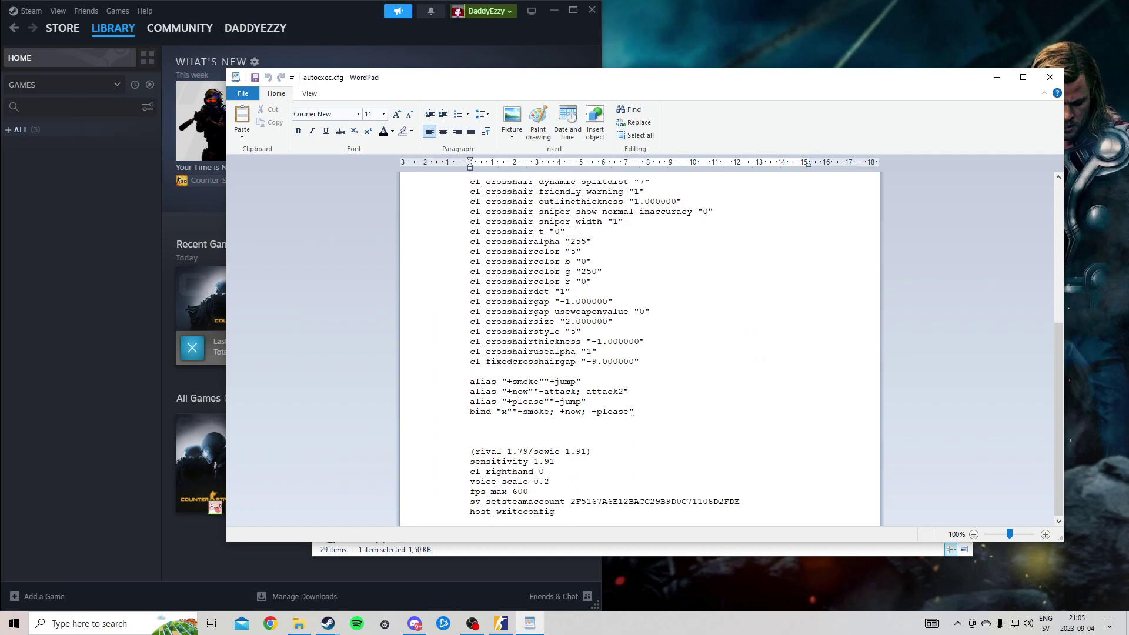
pyautogui.moveTo(633, 411); pyautogui.dragTo(470, 378)
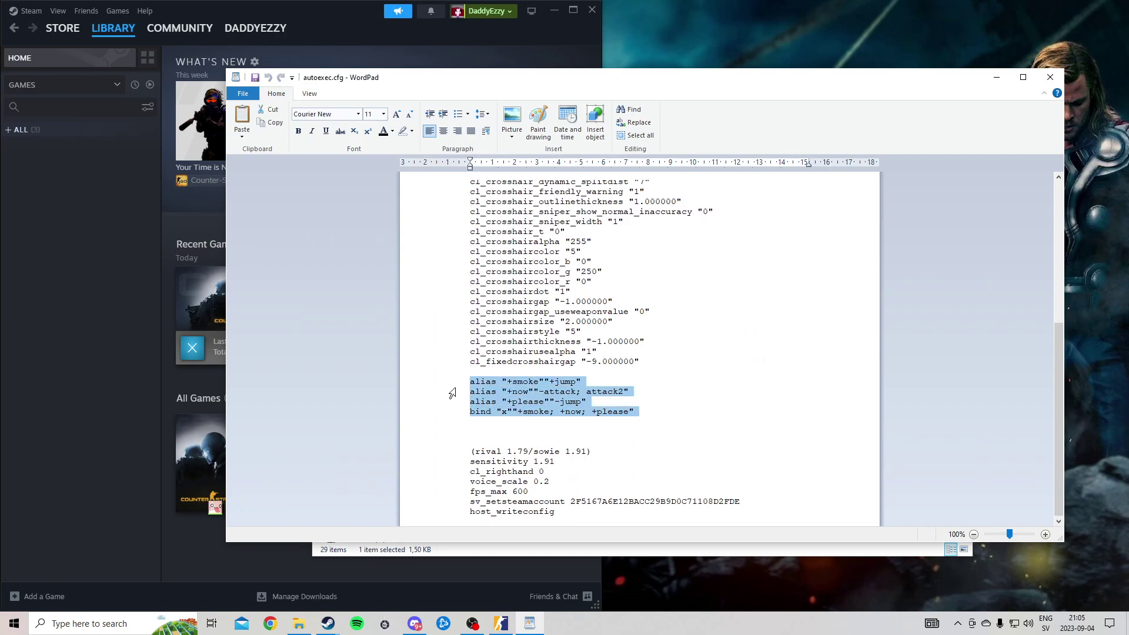
pyautogui.click(451, 392)
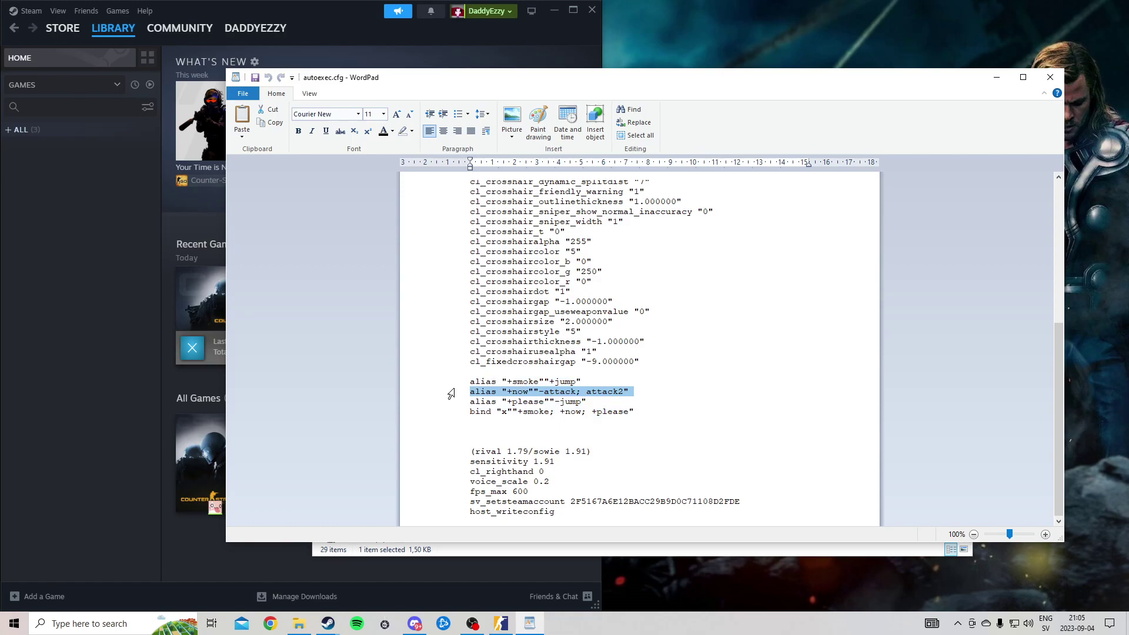
pyautogui.click(1050, 77)
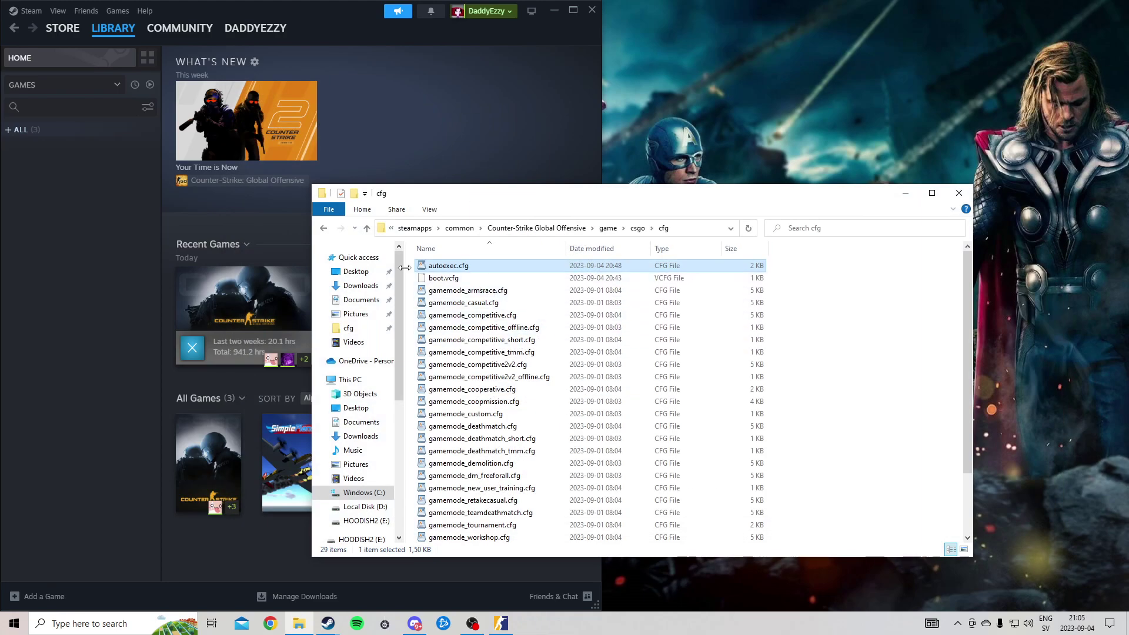
# Open Counter-Strike's Steam properties and confirm +autoexec is set in Launch Options
pyautogui.click(411, 163)
pyautogui.moveTo(245, 300)
pyautogui.rightClick(267, 315)
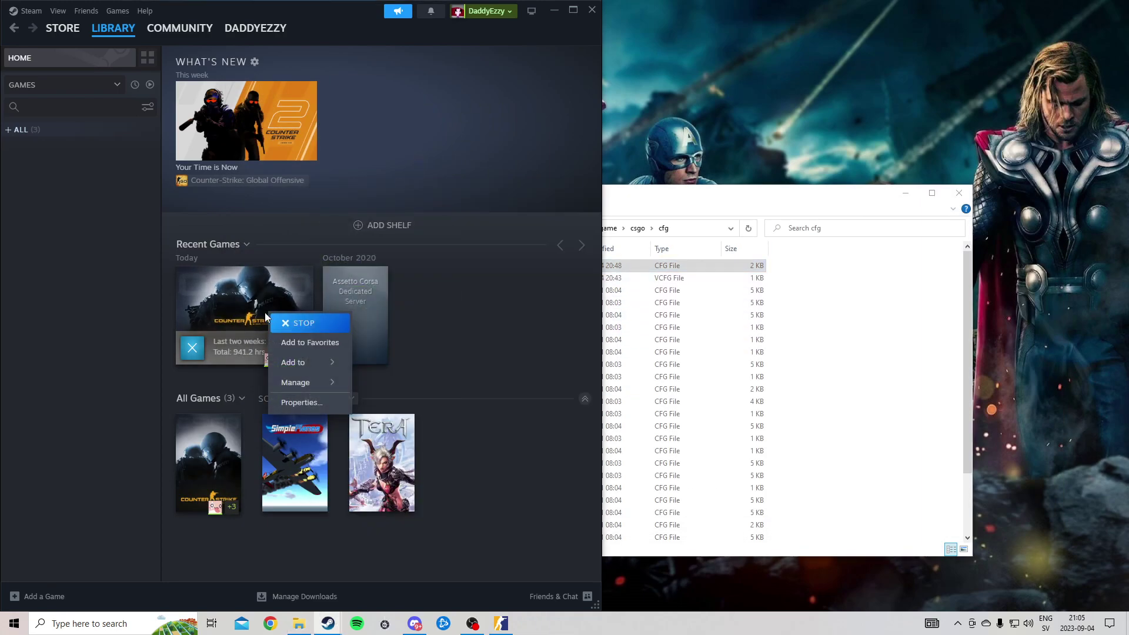
pyautogui.click(295, 403)
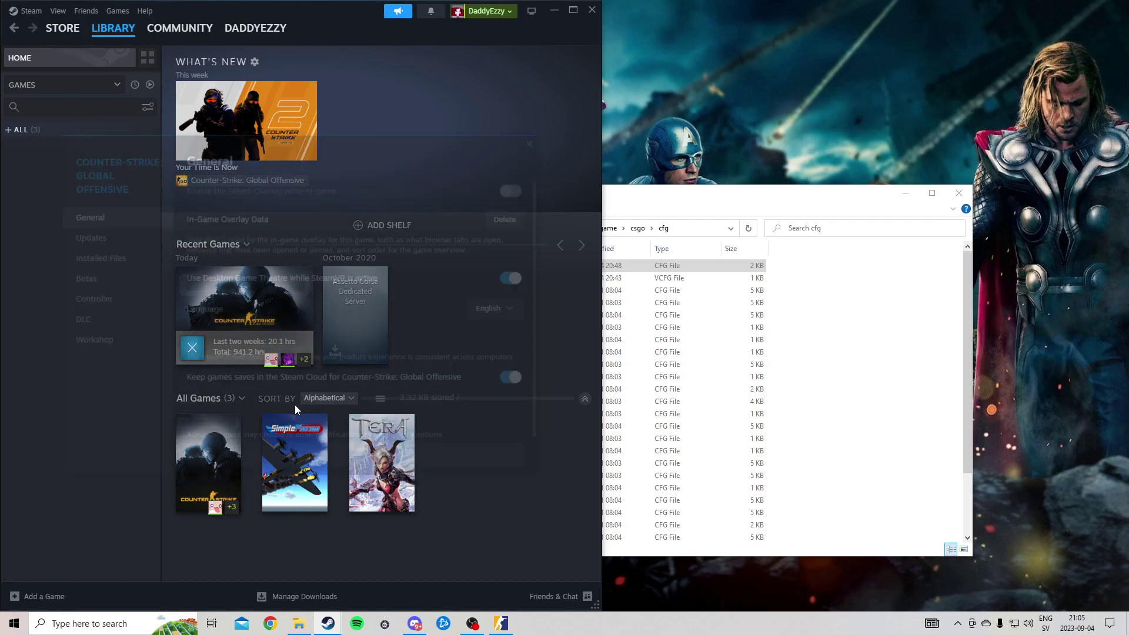
pyautogui.scroll(-2, 441, 406)
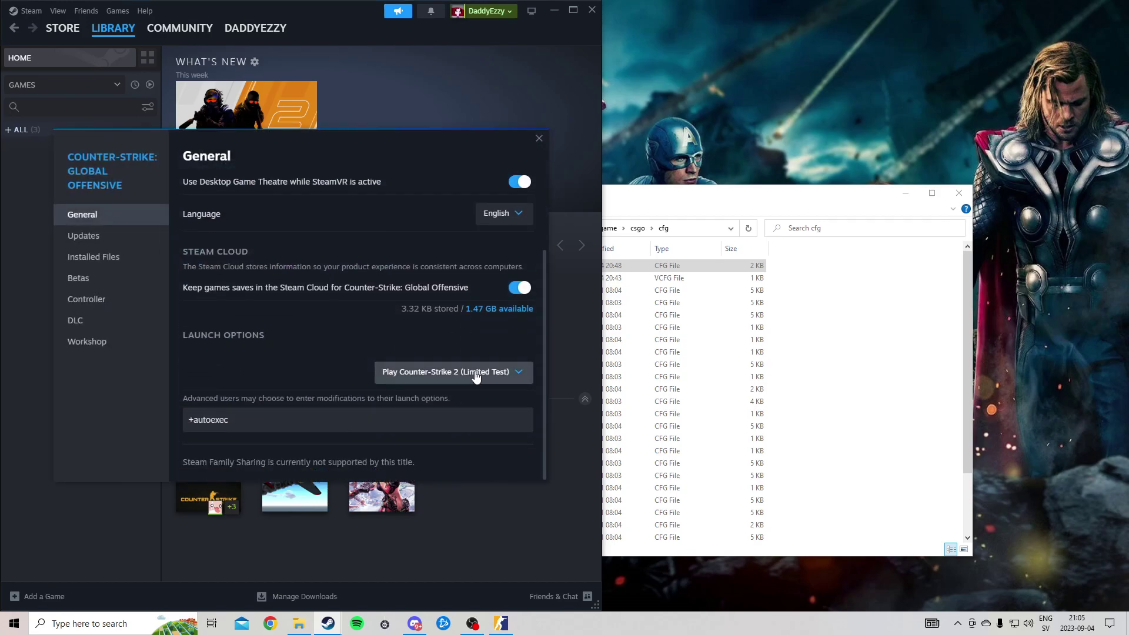
pyautogui.moveTo(232, 420); pyautogui.dragTo(191, 421)
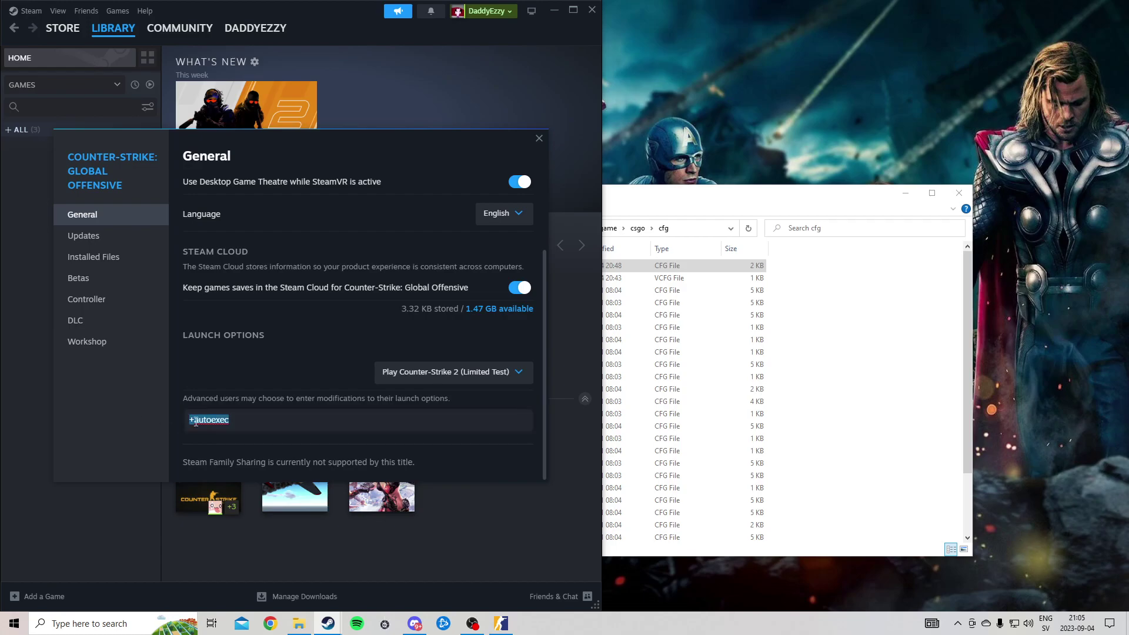
pyautogui.click(195, 420)
# Close the Steam properties and shift the cfg folder window slightly right and down
pyautogui.click(536, 144)
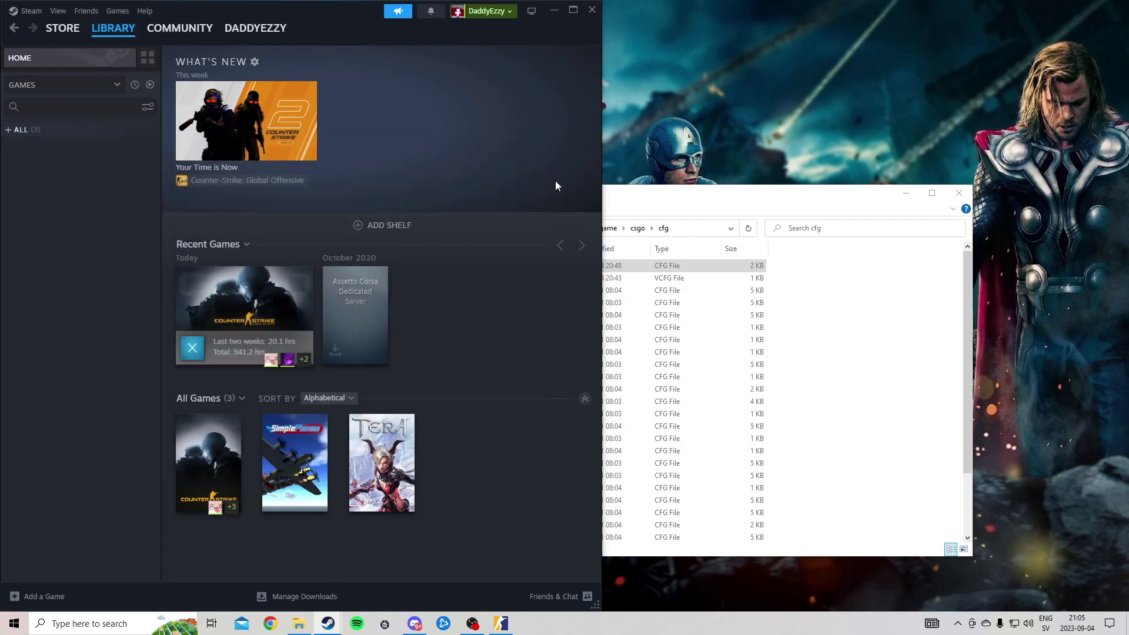
pyautogui.moveTo(640, 197); pyautogui.dragTo(702, 213)
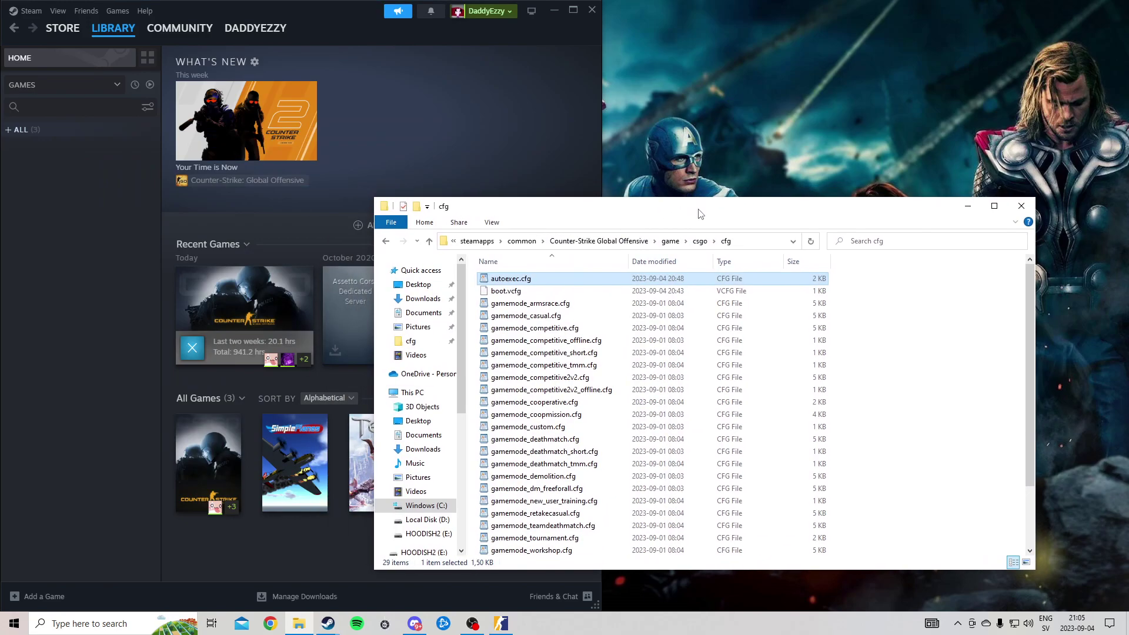